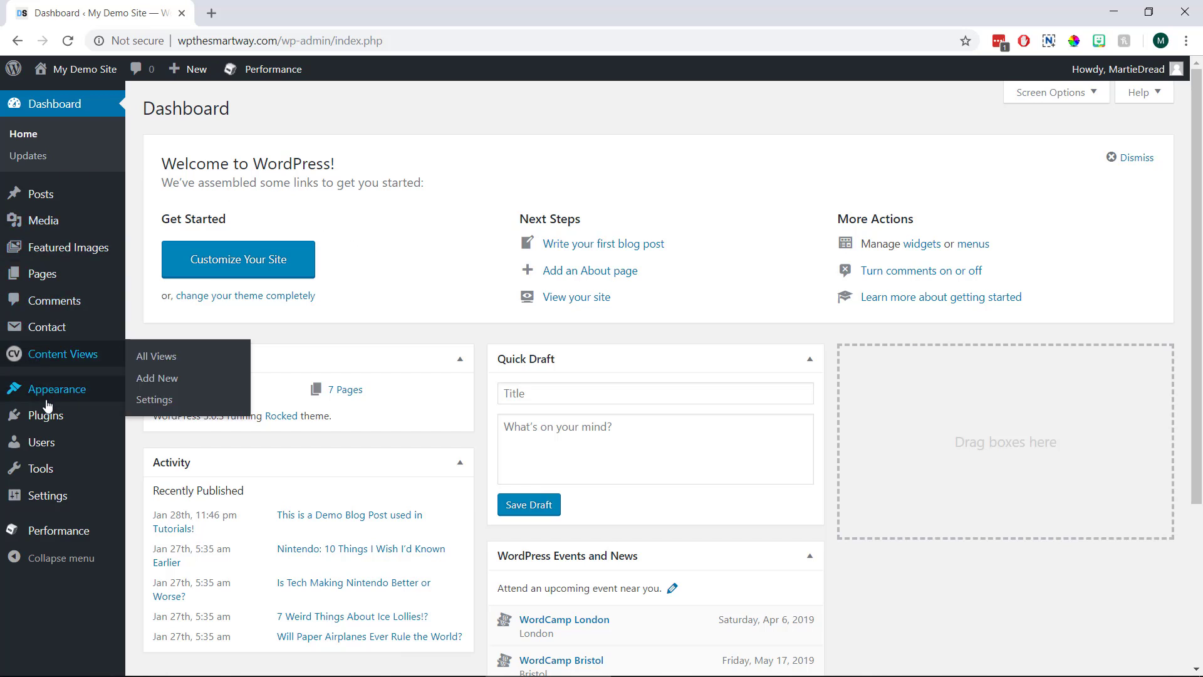
# - Find the 'Easy Username Updater' plugin under Add New, install it, and activate it
pyautogui.moveTo(46, 415)
pyautogui.click(163, 441)
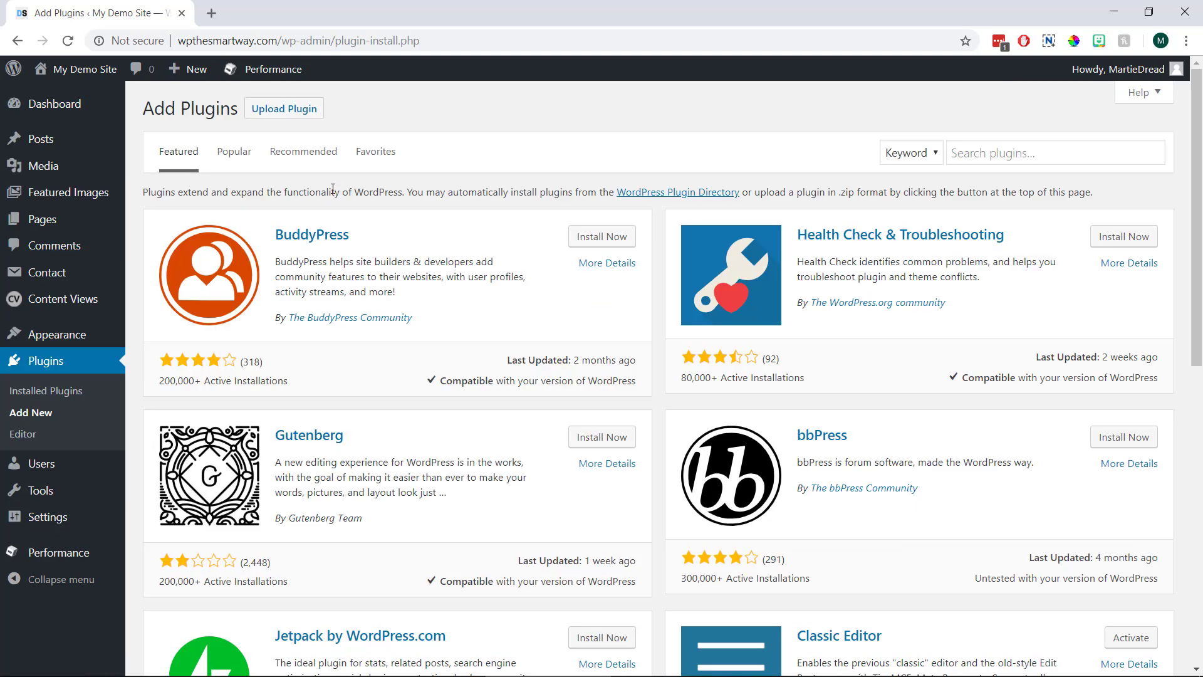
pyautogui.click(1005, 153)
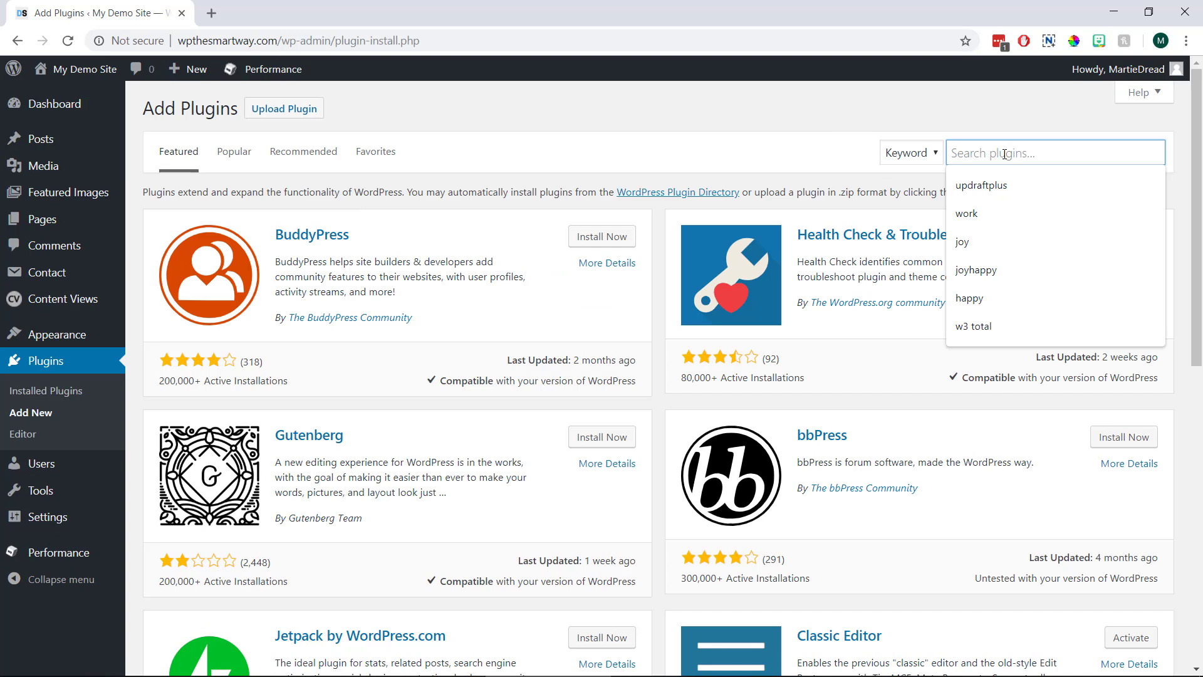
pyautogui.write('Easy Username Updater')
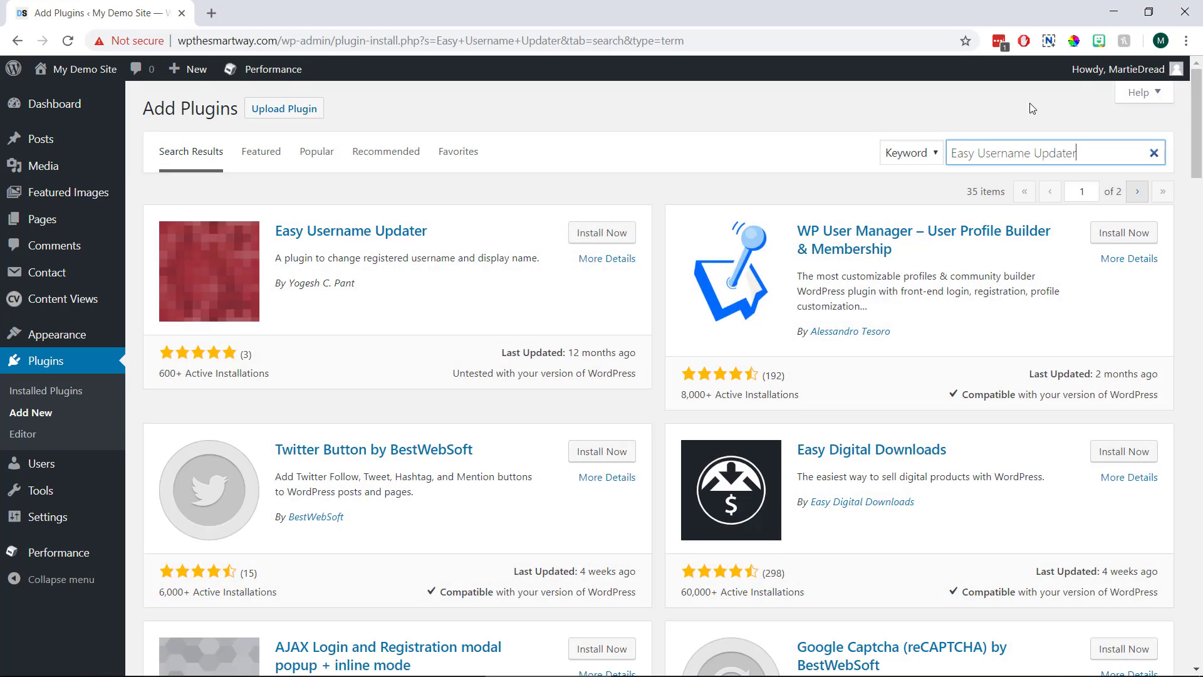
pyautogui.click(610, 233)
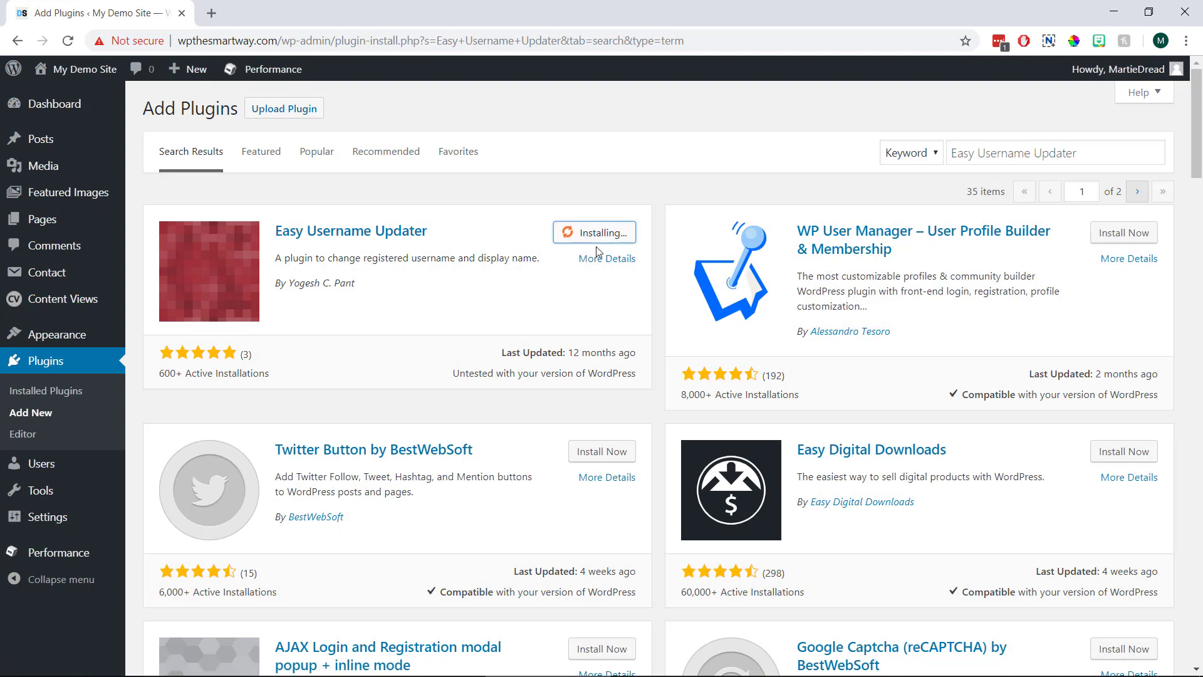
pyautogui.click(594, 241)
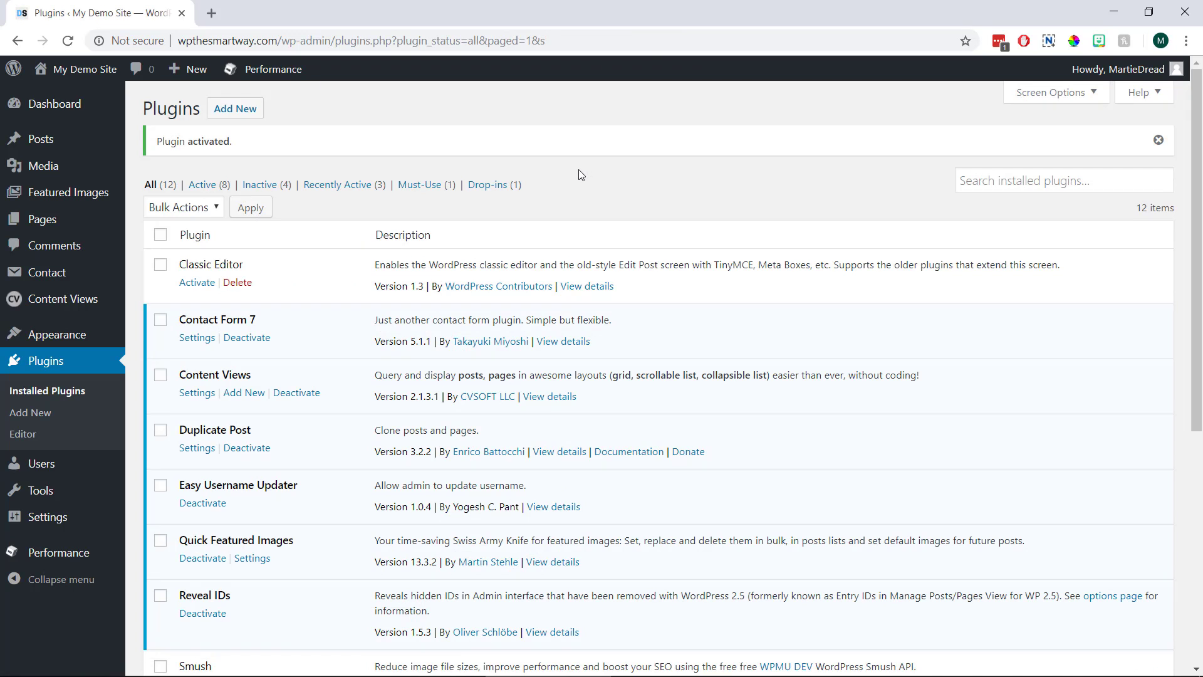
pyautogui.moveTo(41, 464)
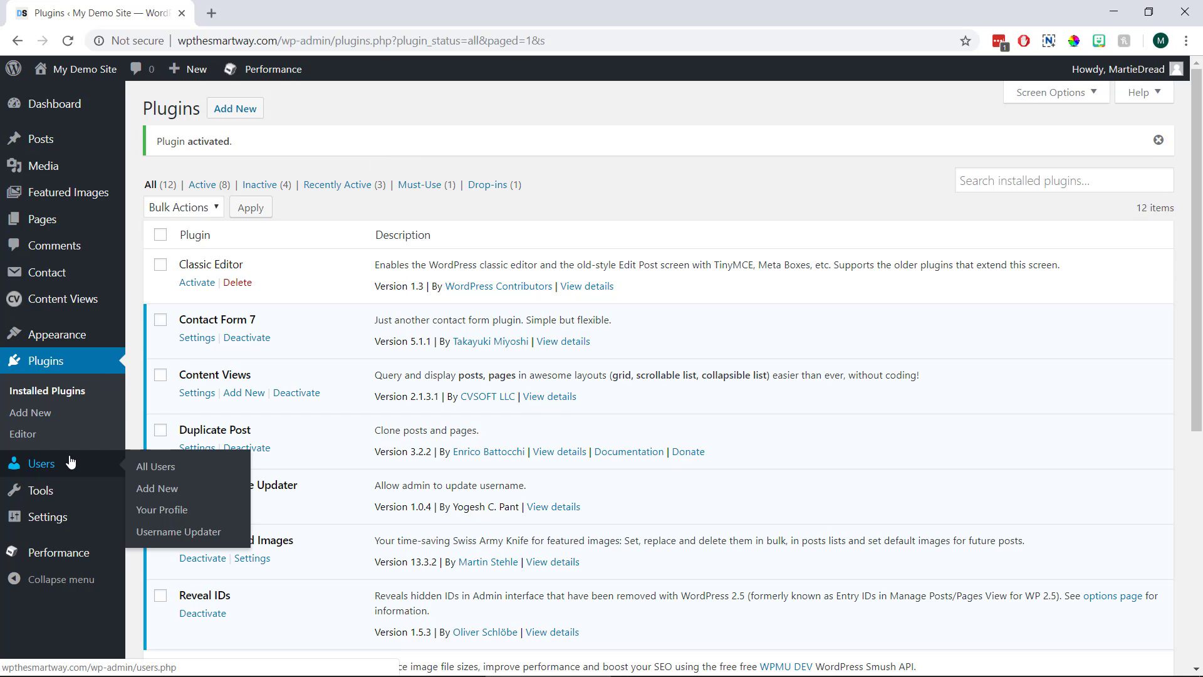
# - Change the administrator's username from MartieDread to MartieDread1 in Username Updater
pyautogui.click(178, 532)
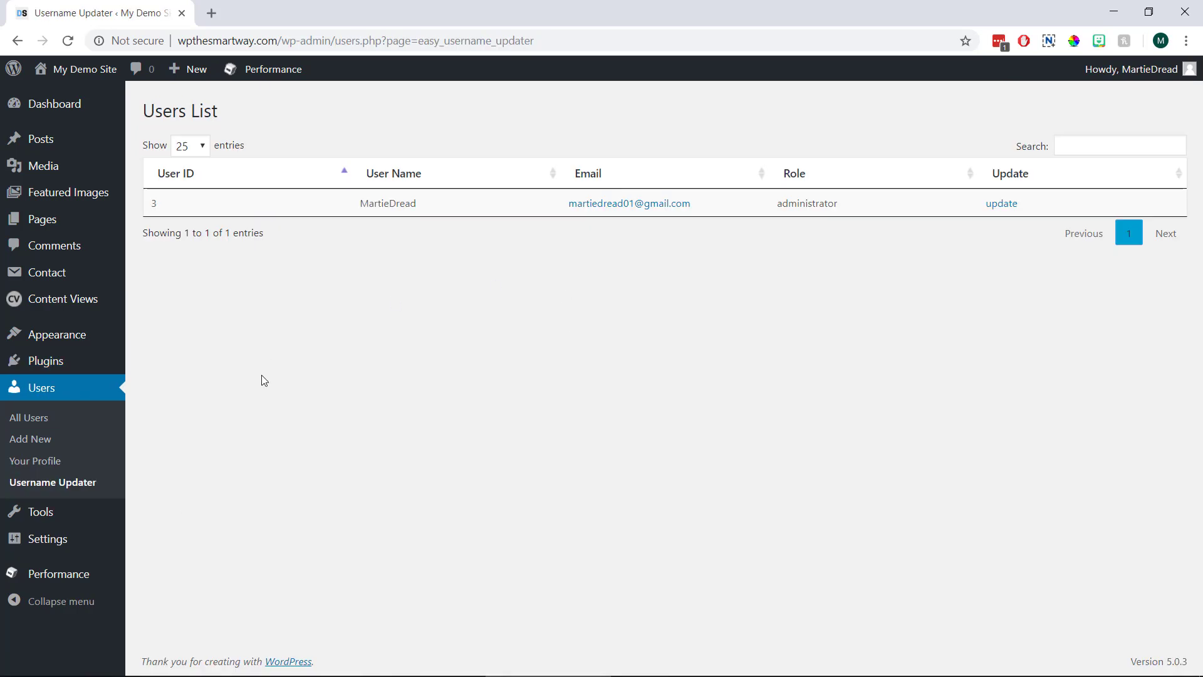
pyautogui.click(1001, 204)
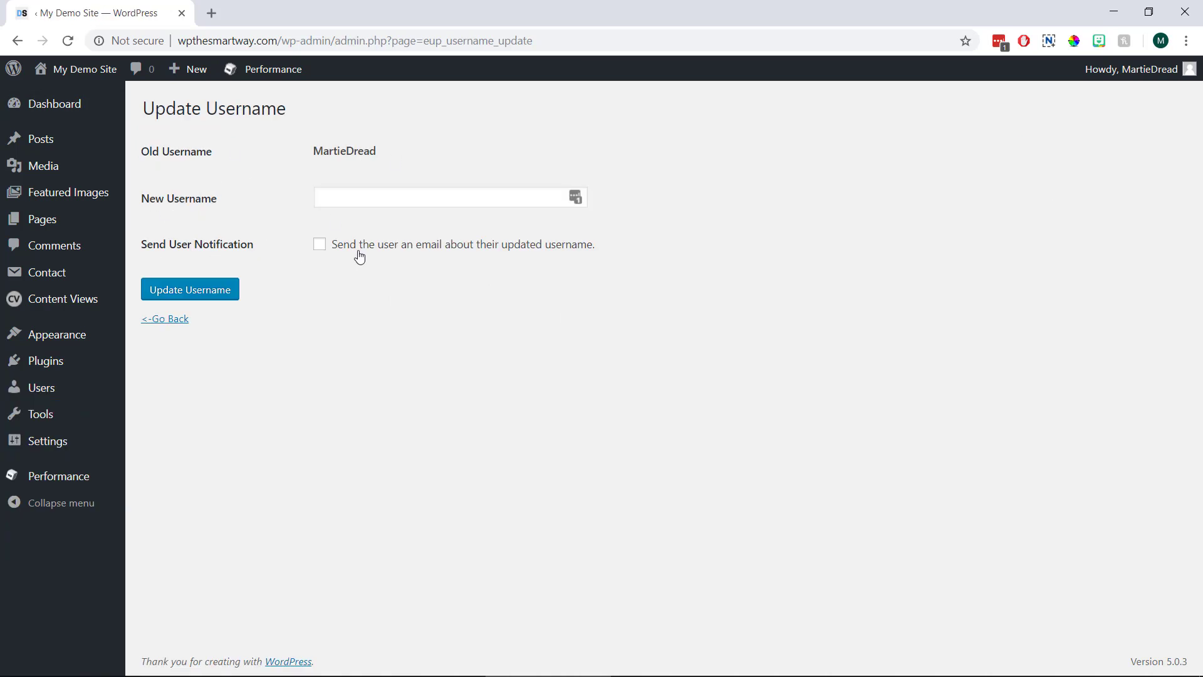
pyautogui.click(390, 196)
pyautogui.write('M')
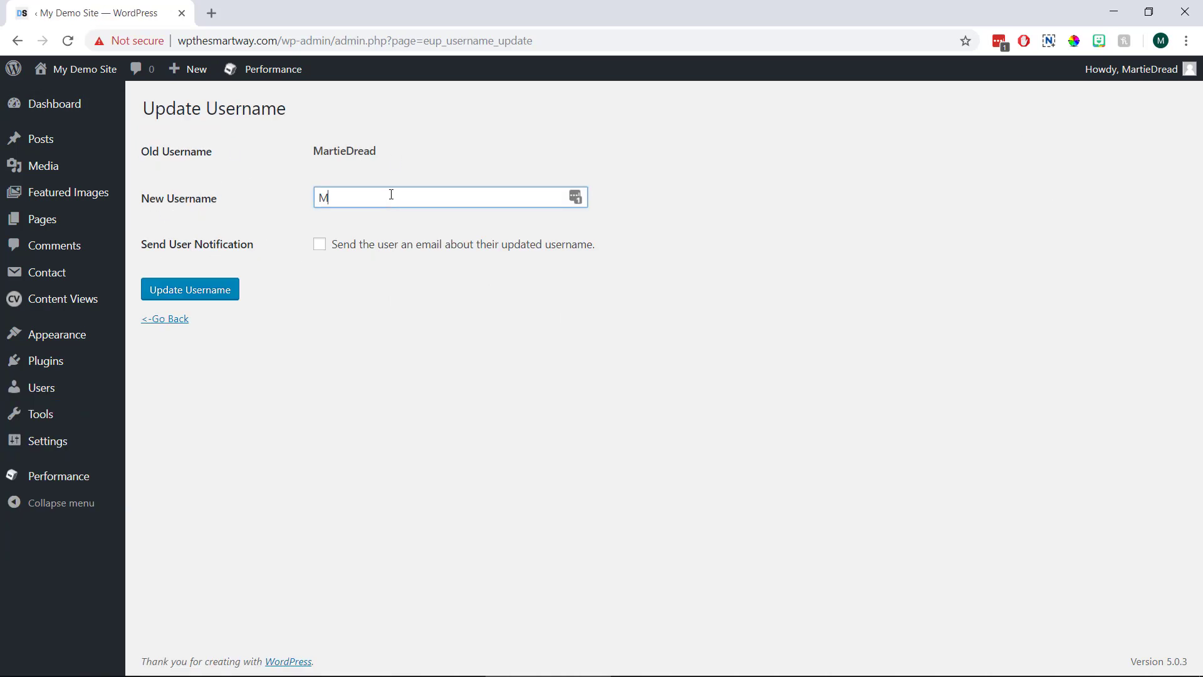
pyautogui.write('artieDread')
pyautogui.write('1')
pyautogui.click(195, 294)
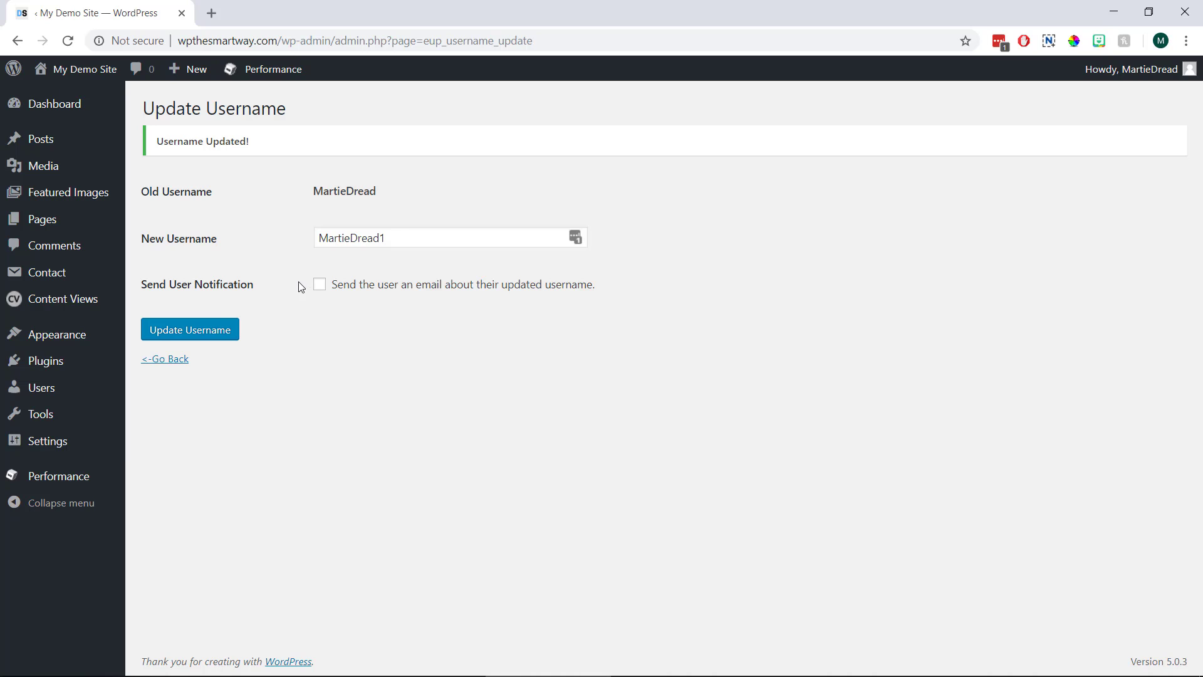
pyautogui.click(181, 362)
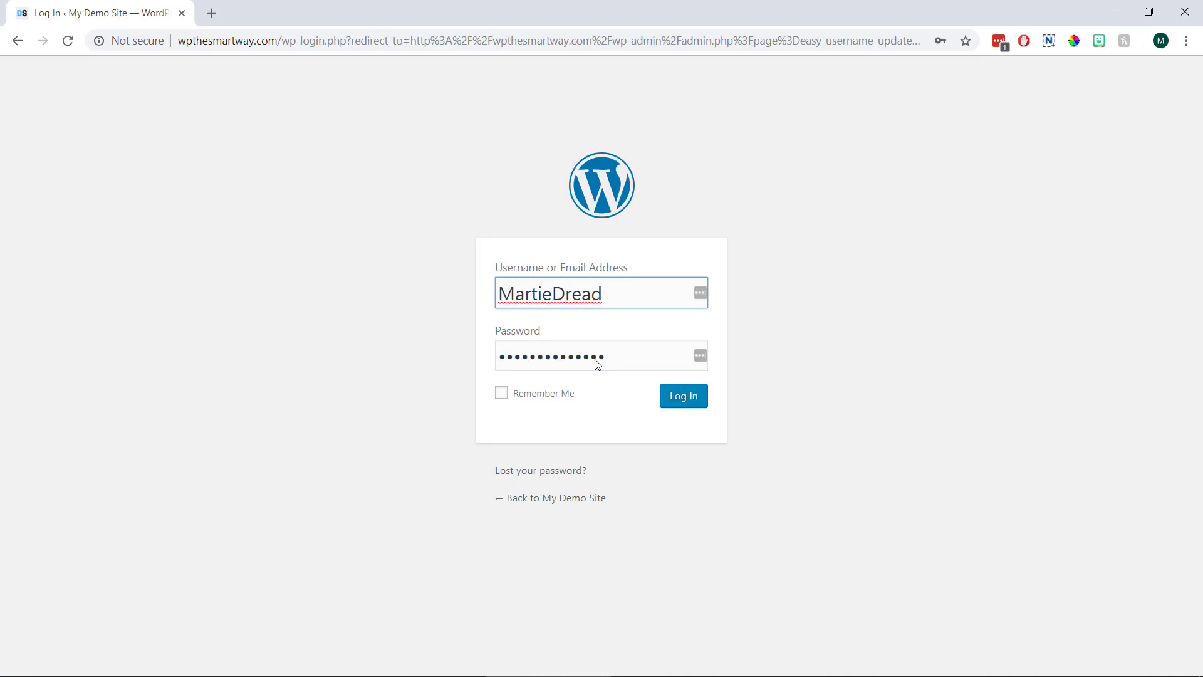
pyautogui.click(632, 298)
pyautogui.write('1')
pyautogui.click(690, 399)
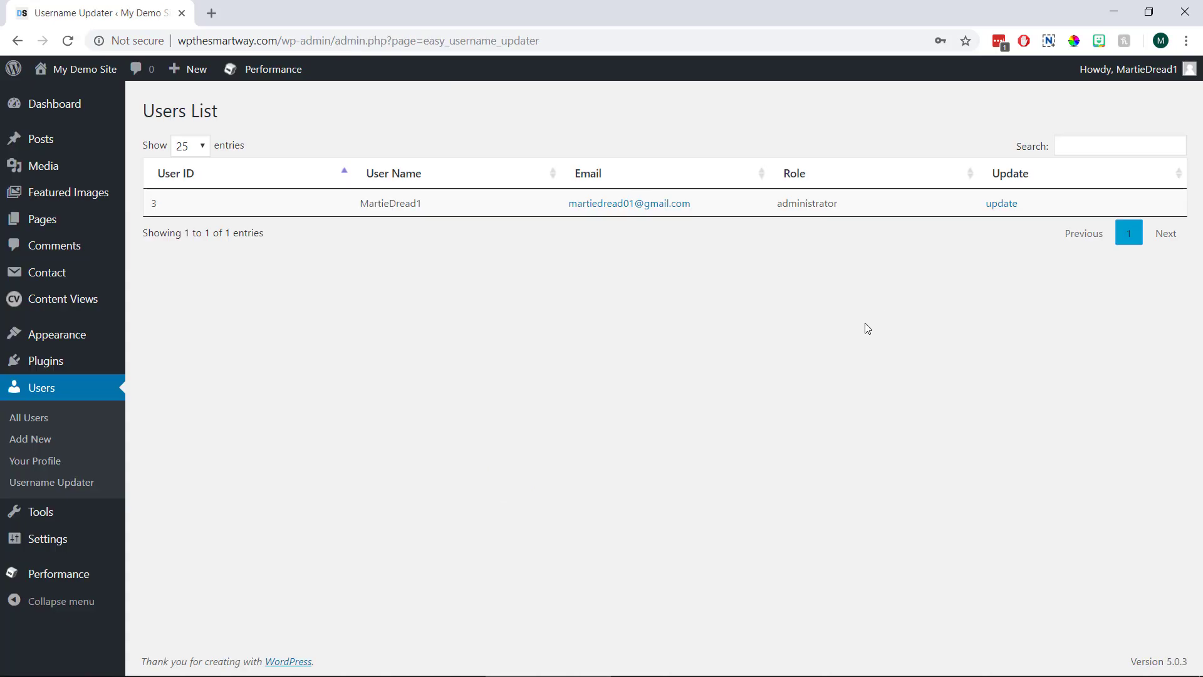